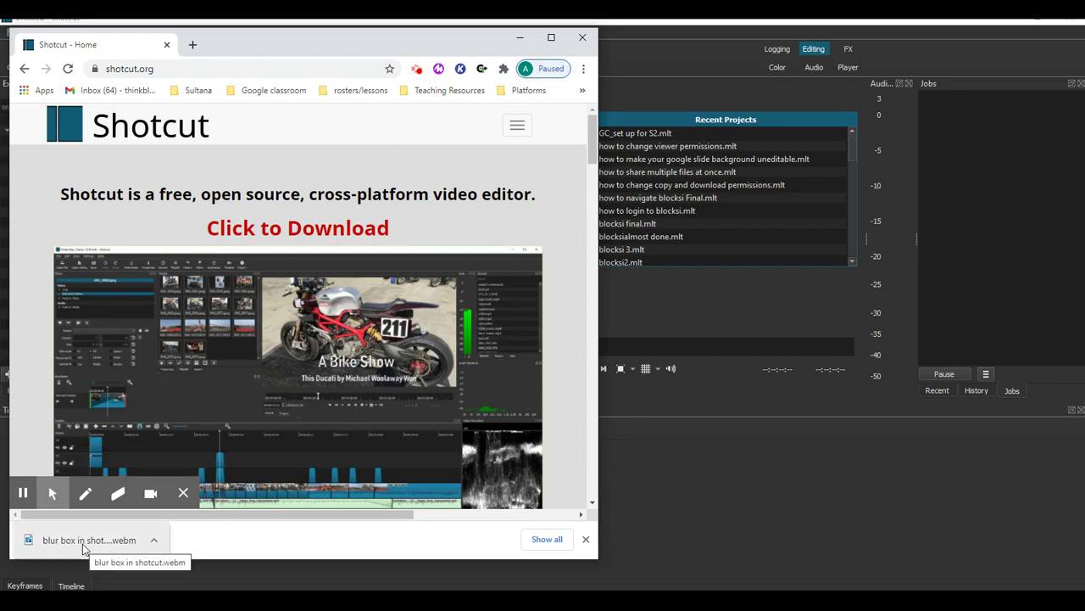
# Create the 'blur box in shotcut' project, place Shotcut beside the browser, and bring in the downloaded webm.
pyautogui.moveTo(599, 212); pyautogui.dragTo(346, 216)
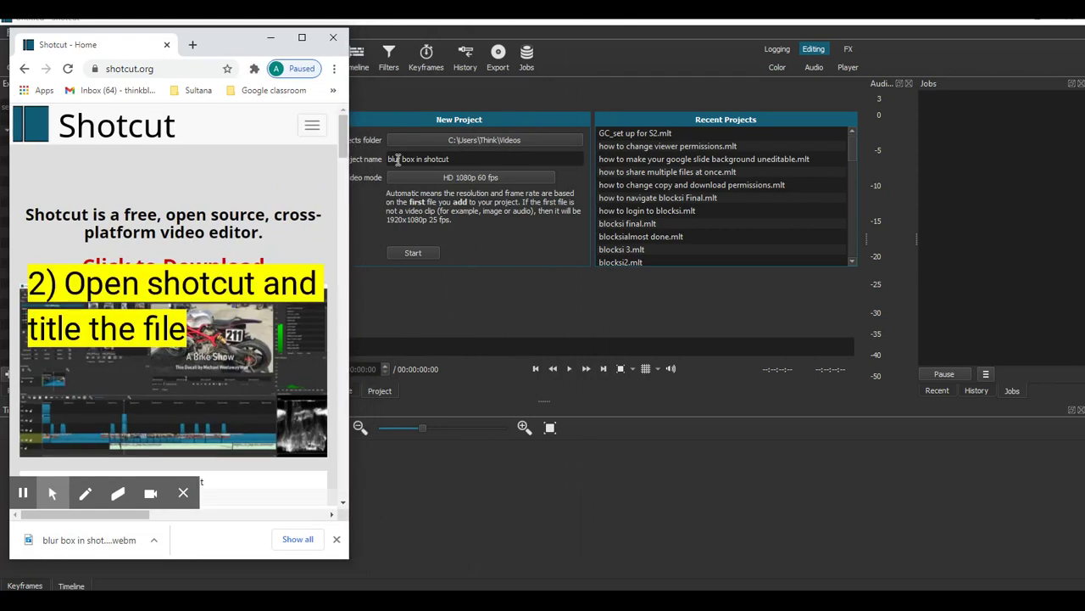
pyautogui.click(424, 256)
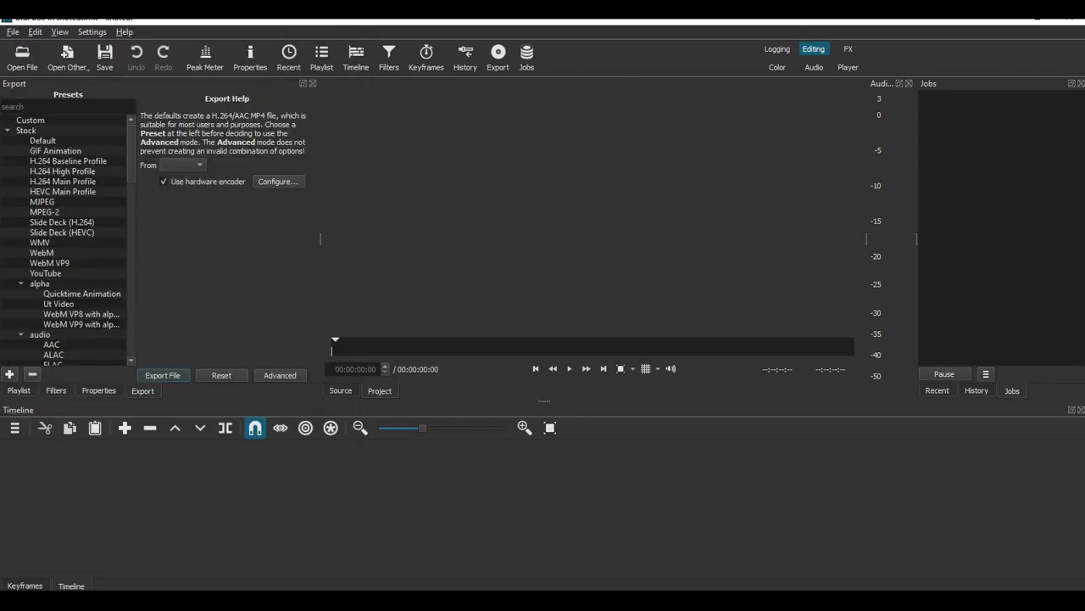
pyautogui.click(1045, 19)
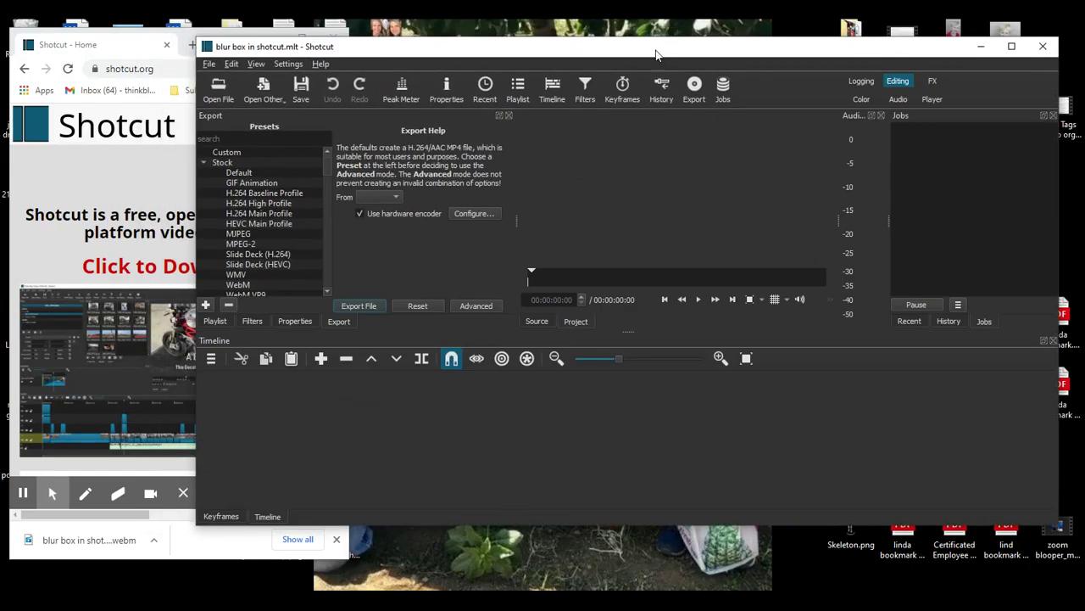
pyautogui.moveTo(659, 53); pyautogui.dragTo(644, 34)
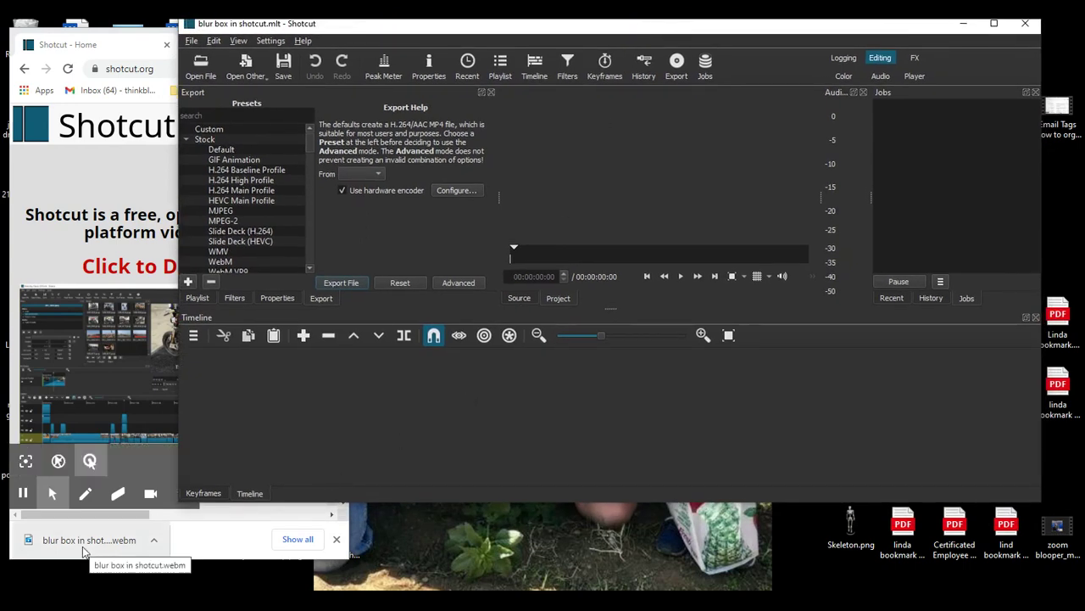
pyautogui.moveTo(83, 549); pyautogui.dragTo(667, 153)
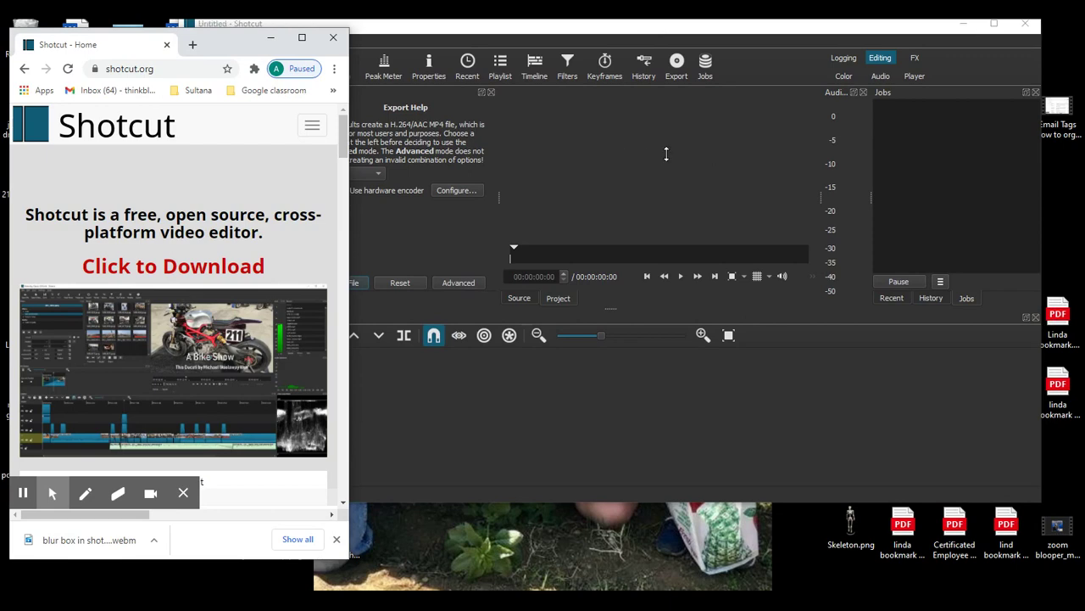
# Open the dropped recording in Shotcut, pause its playback, and maximize the window.
pyautogui.click(654, 206)
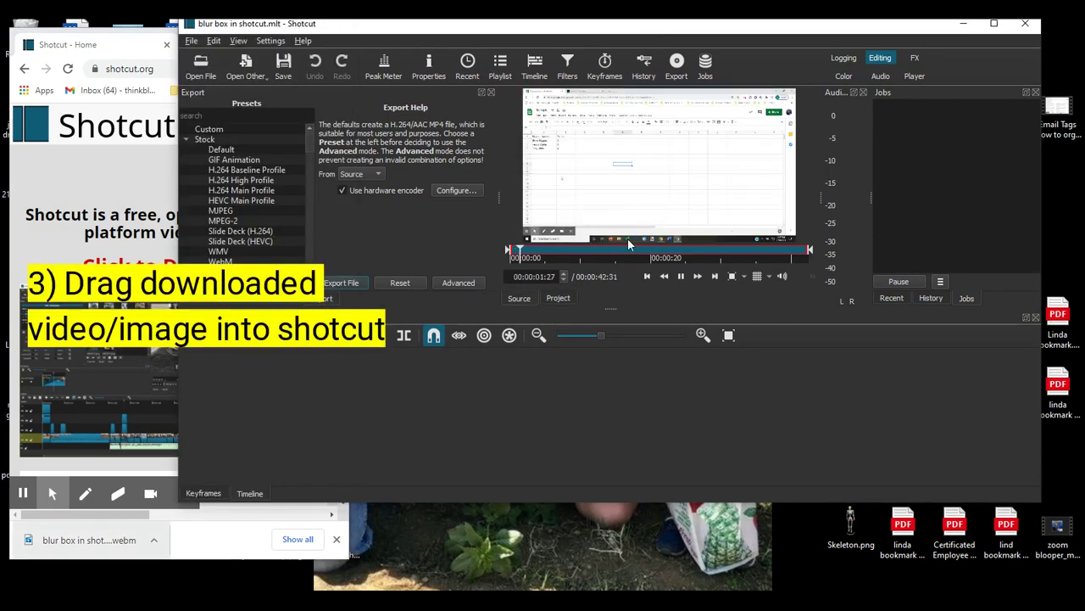
pyautogui.click(680, 280)
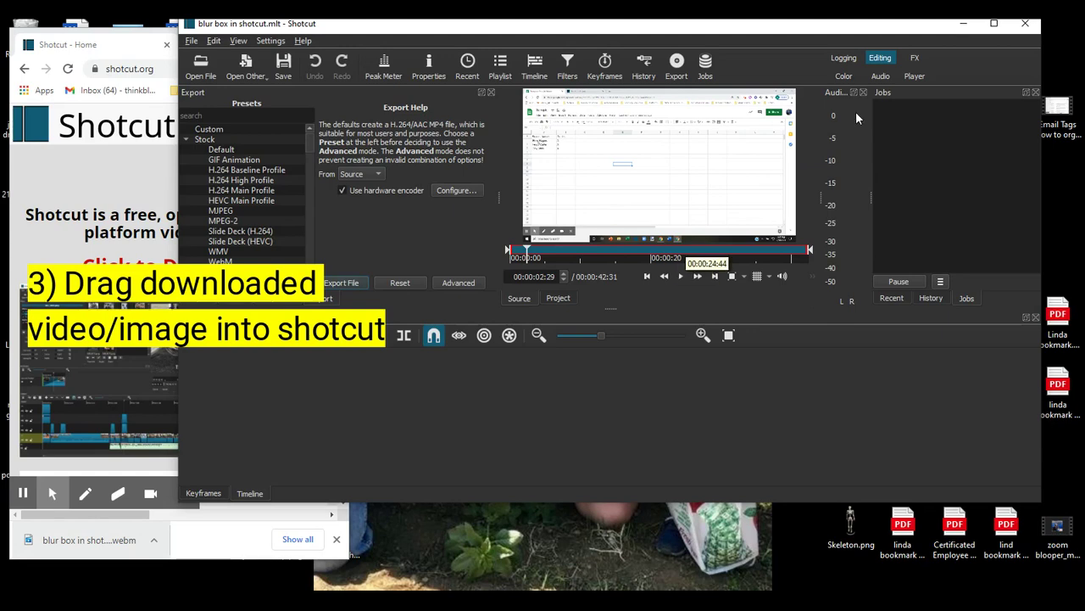
pyautogui.click(994, 23)
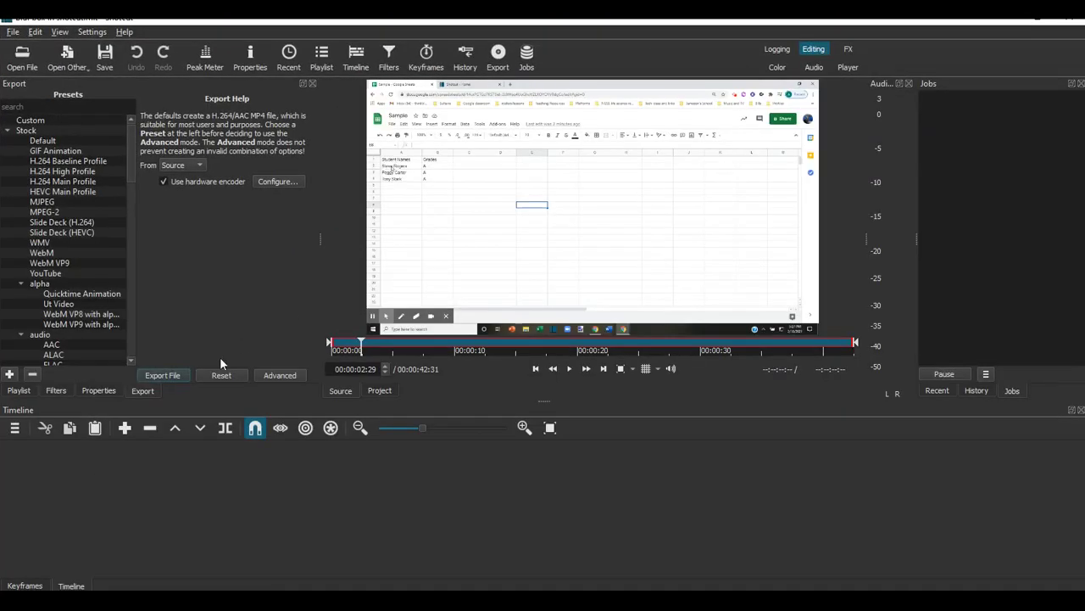
# Add blur box in shotcut.webm to the playlist and place it on track V1.
pyautogui.click(15, 392)
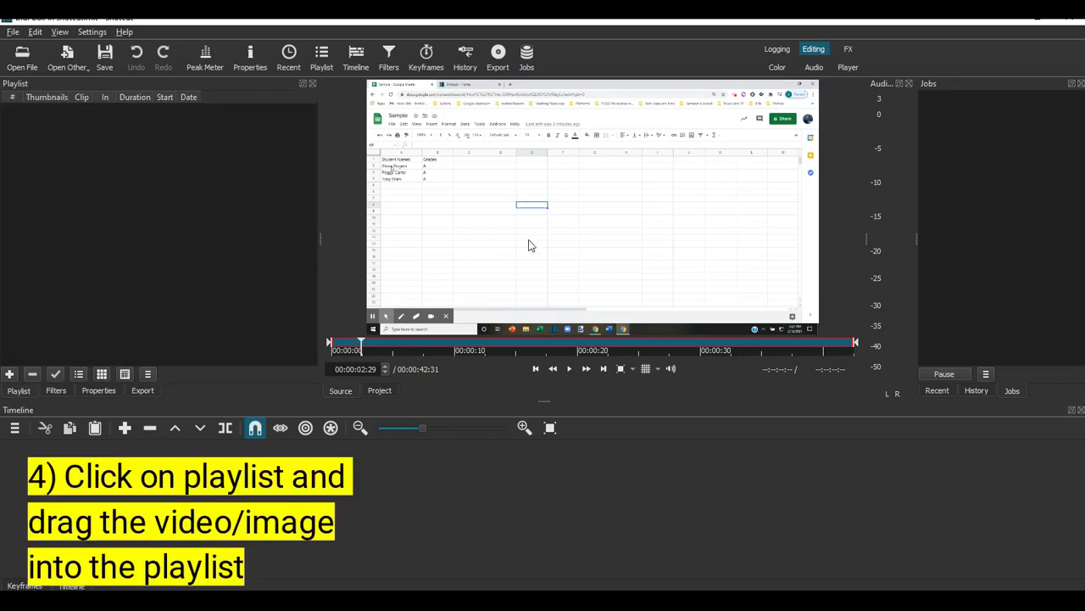
pyautogui.moveTo(573, 219); pyautogui.dragTo(114, 223)
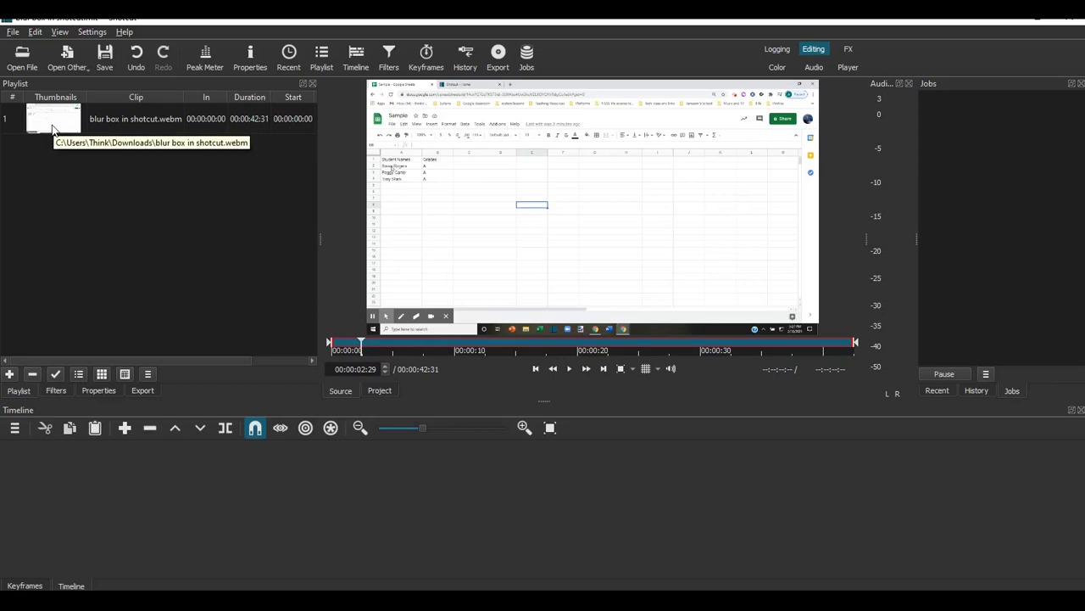
pyautogui.moveTo(51, 126); pyautogui.dragTo(73, 506)
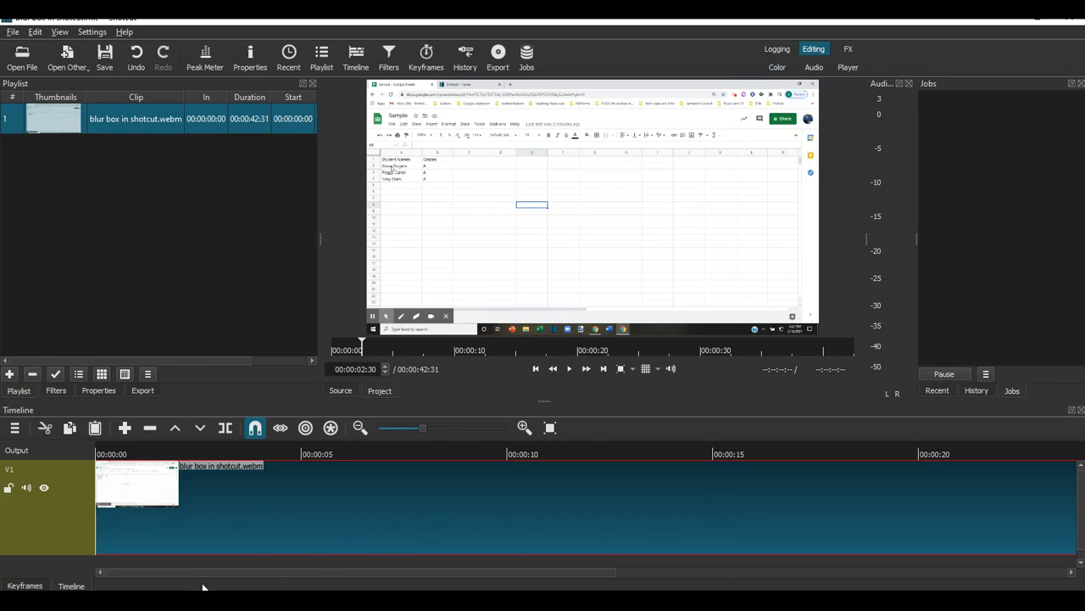
# Add a V2 video track above V1 and put another copy of the clip on it.
pyautogui.rightClick(69, 499)
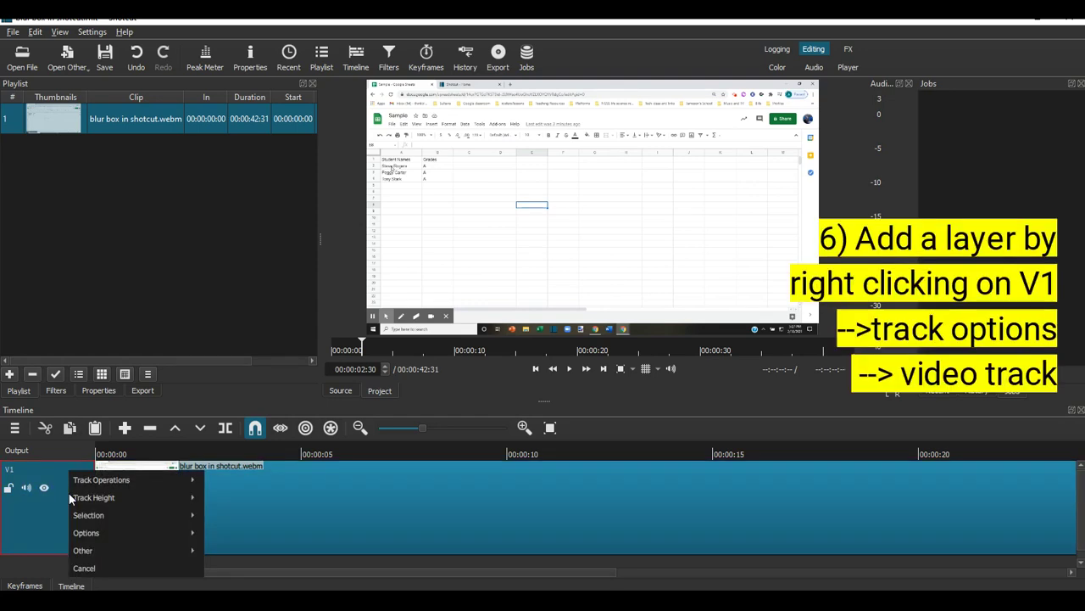
pyautogui.moveTo(82, 488)
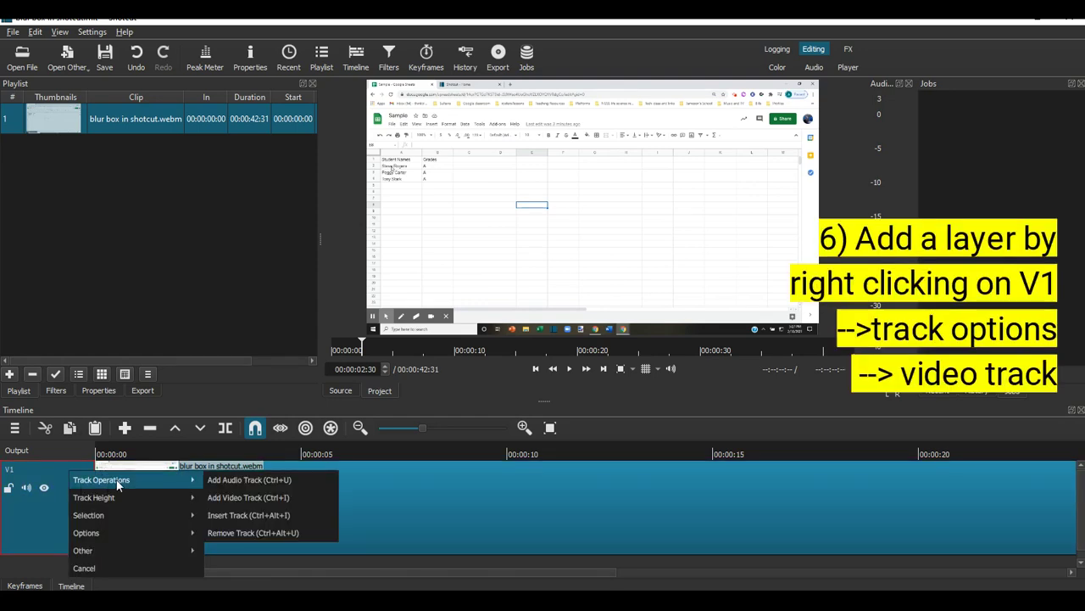
pyautogui.click(257, 500)
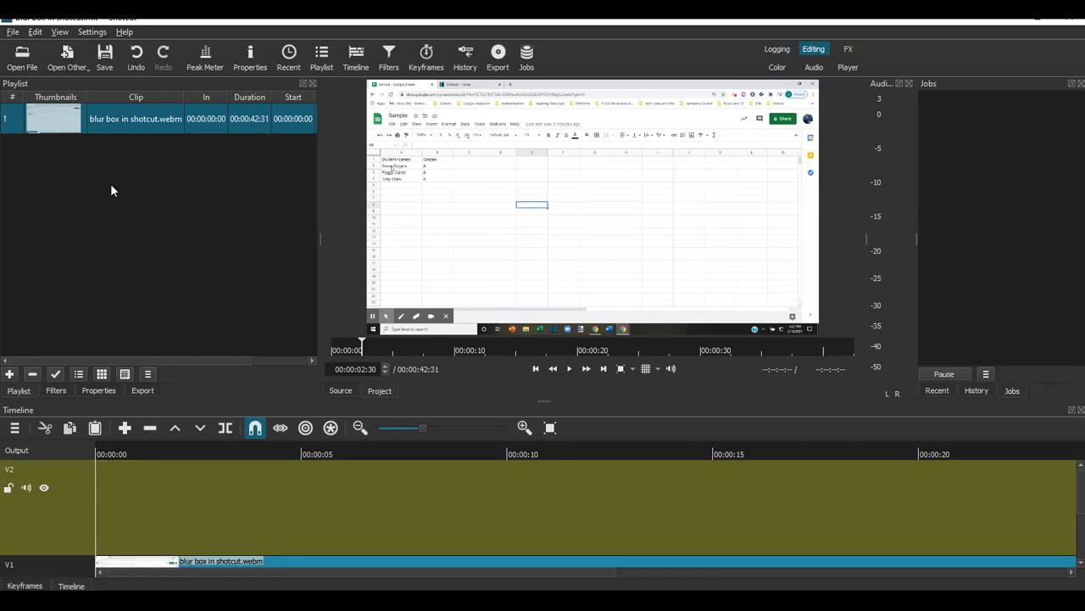
pyautogui.moveTo(49, 126); pyautogui.dragTo(96, 500)
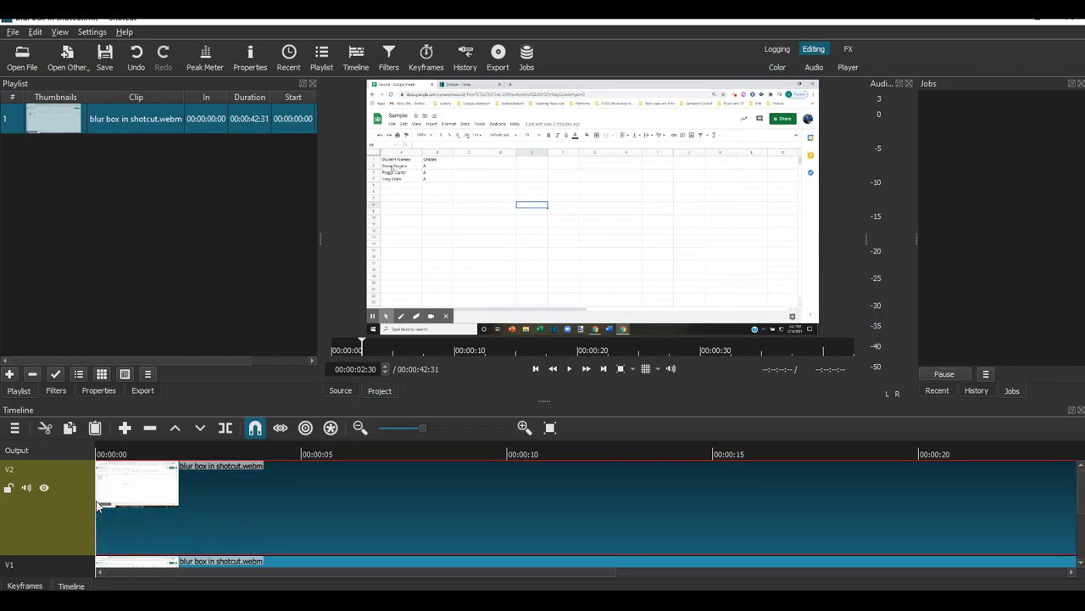
# Mute V2's audio, locate the names section, then return the playhead to 00:00:00:00.
pyautogui.click(27, 487)
pyautogui.scroll(-2, 543, 509)
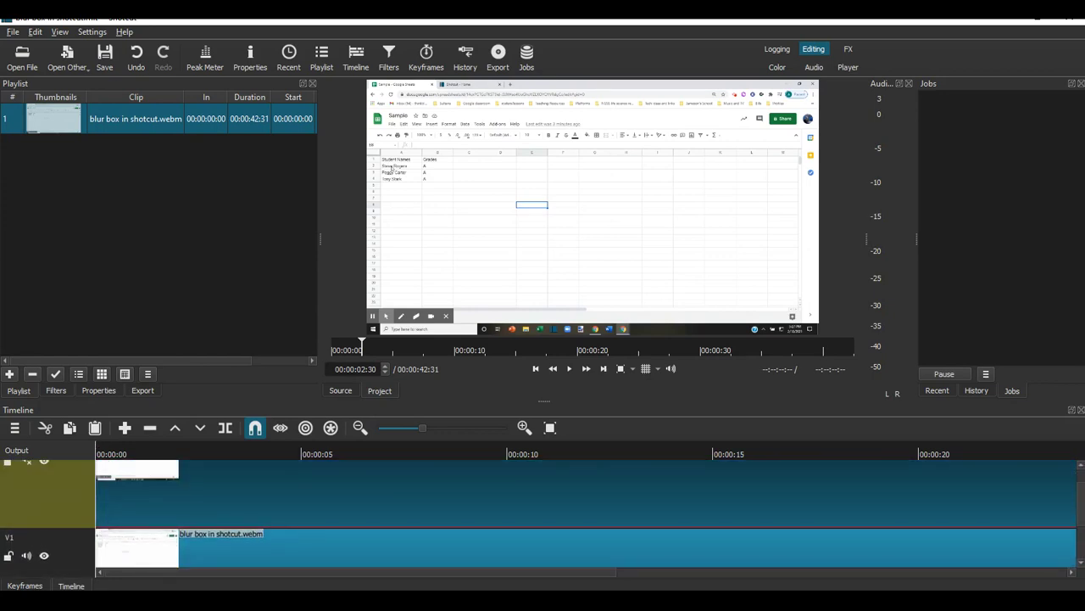
pyautogui.scroll(2, 542, 509)
pyautogui.click(357, 449)
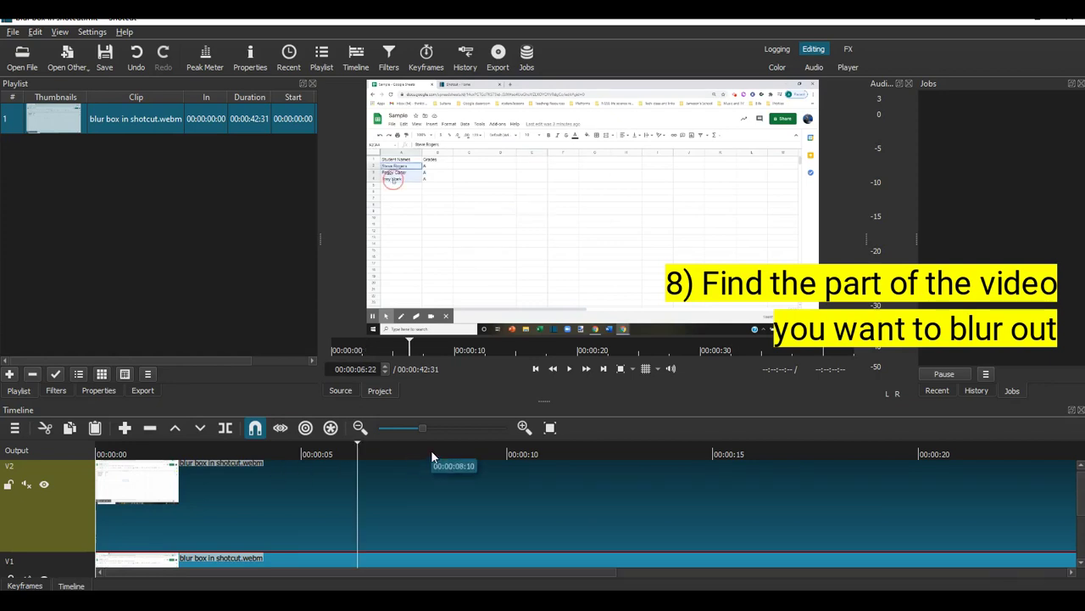
pyautogui.click(95, 454)
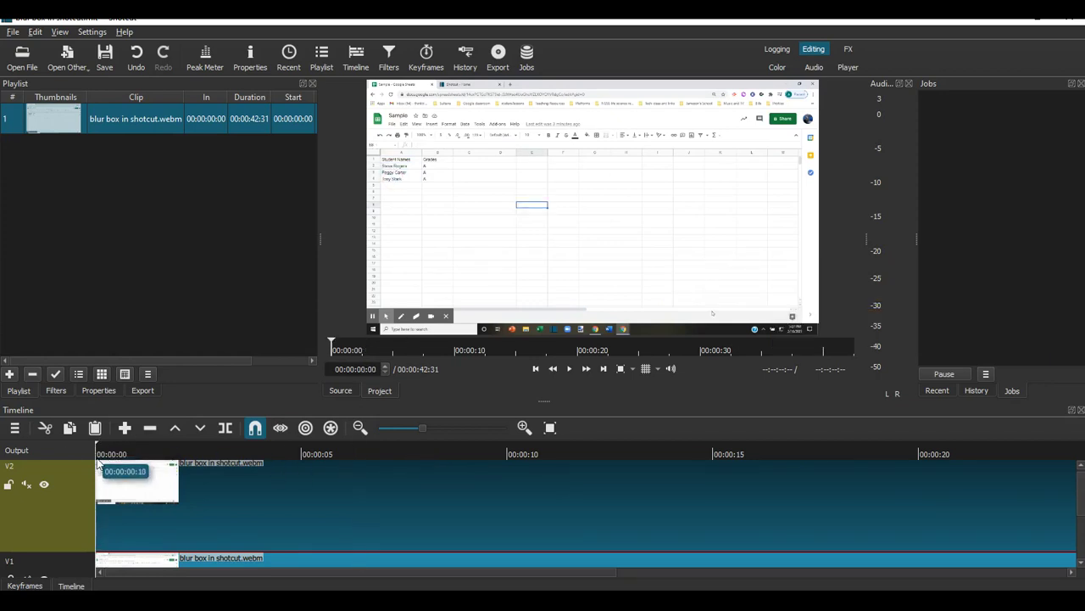
# Add a Blur: Box filter to the V2 clip sized 9 px by 8 px.
pyautogui.click(59, 389)
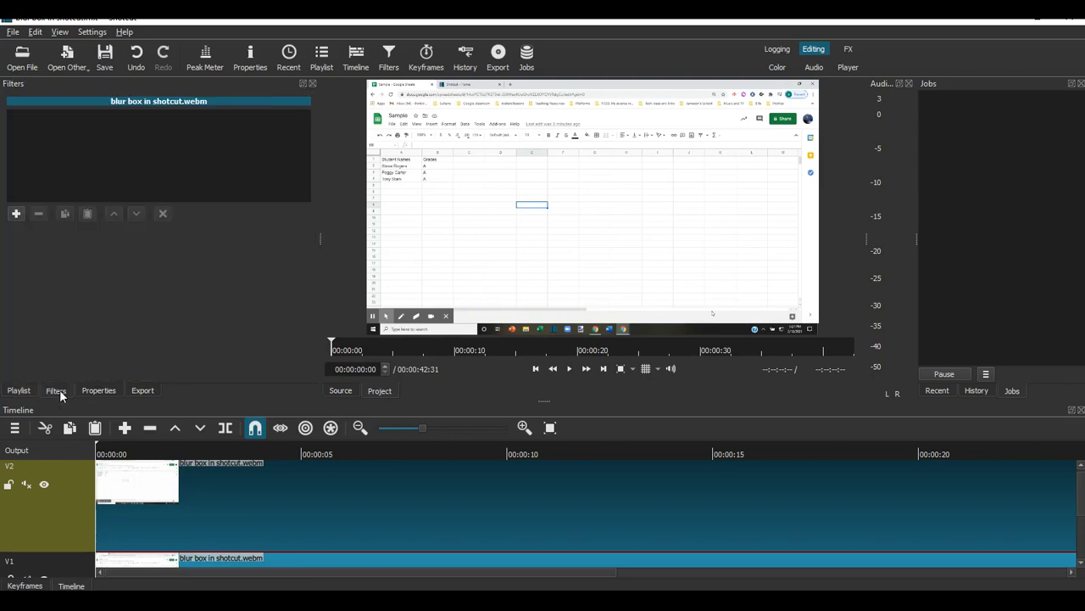
pyautogui.click(15, 215)
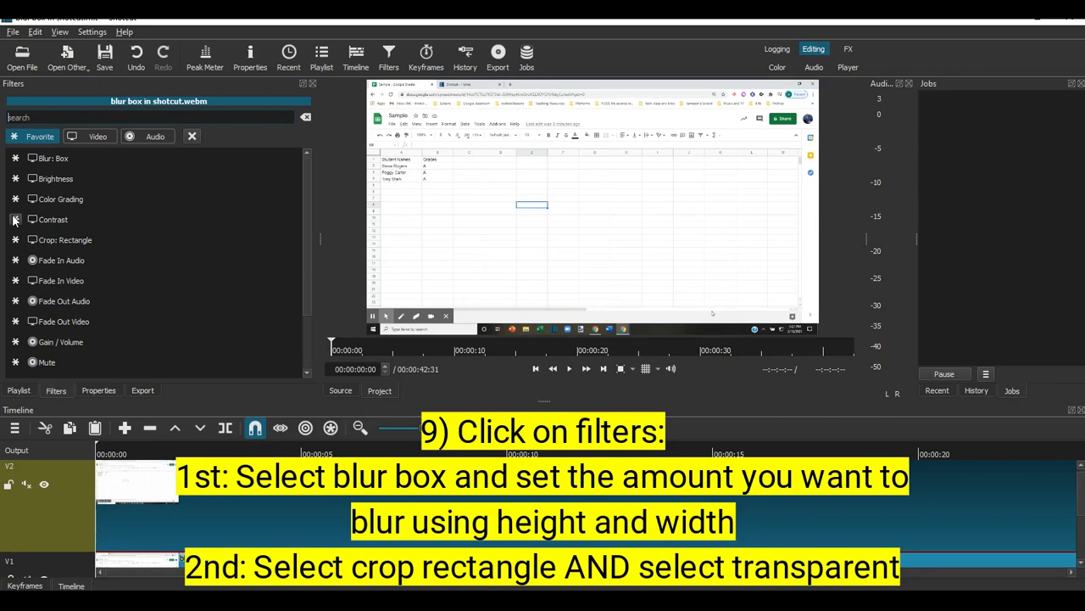
pyautogui.click(38, 158)
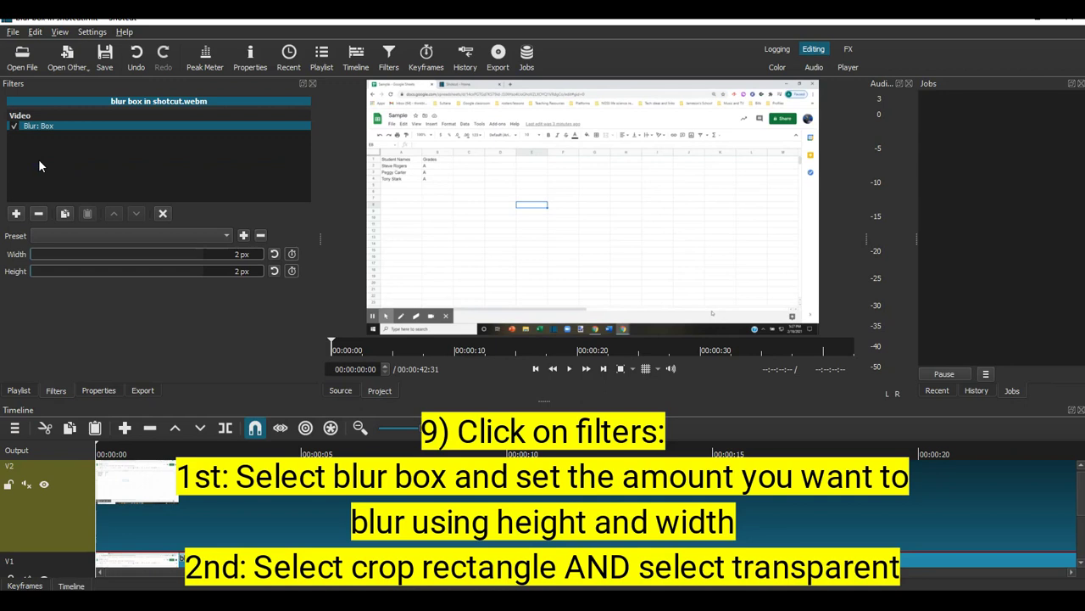
pyautogui.click(62, 255)
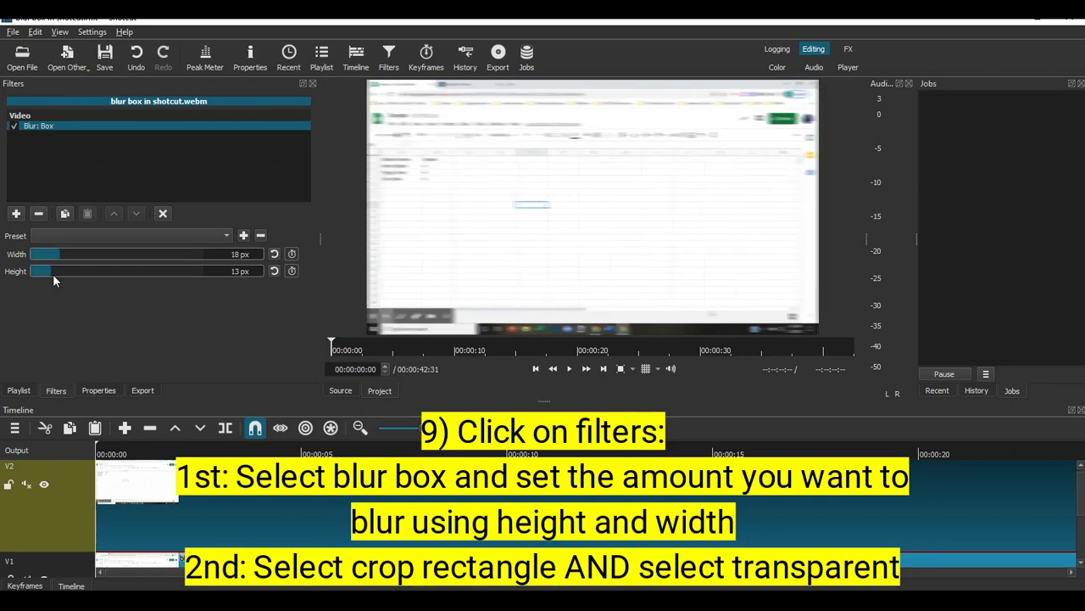
pyautogui.moveTo(56, 271); pyautogui.dragTo(42, 271)
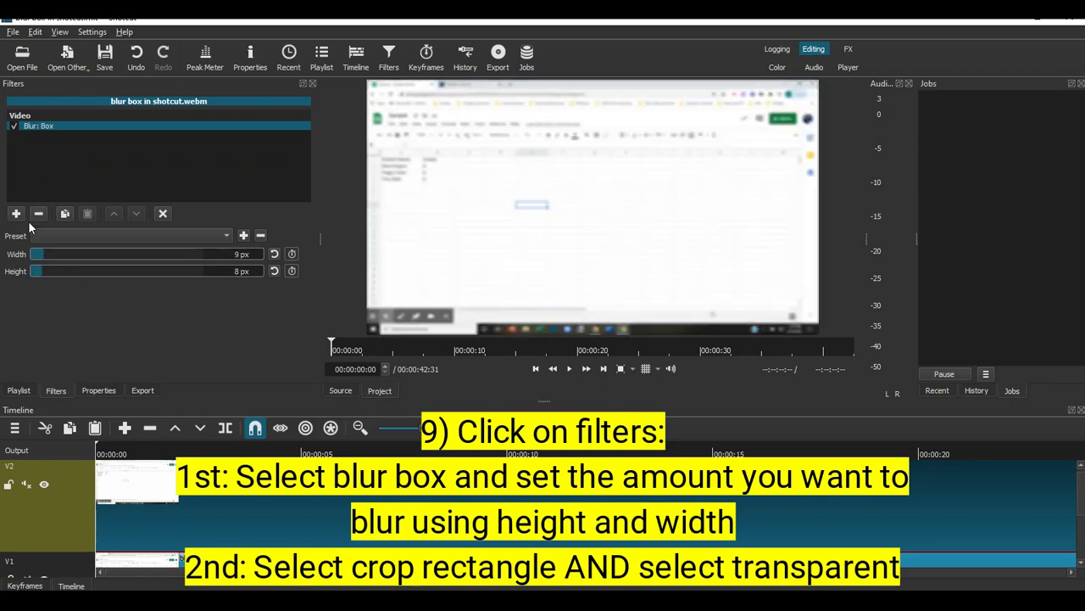
# Add a Crop: Rectangle filter with transparent padding outside the crop.
pyautogui.click(16, 213)
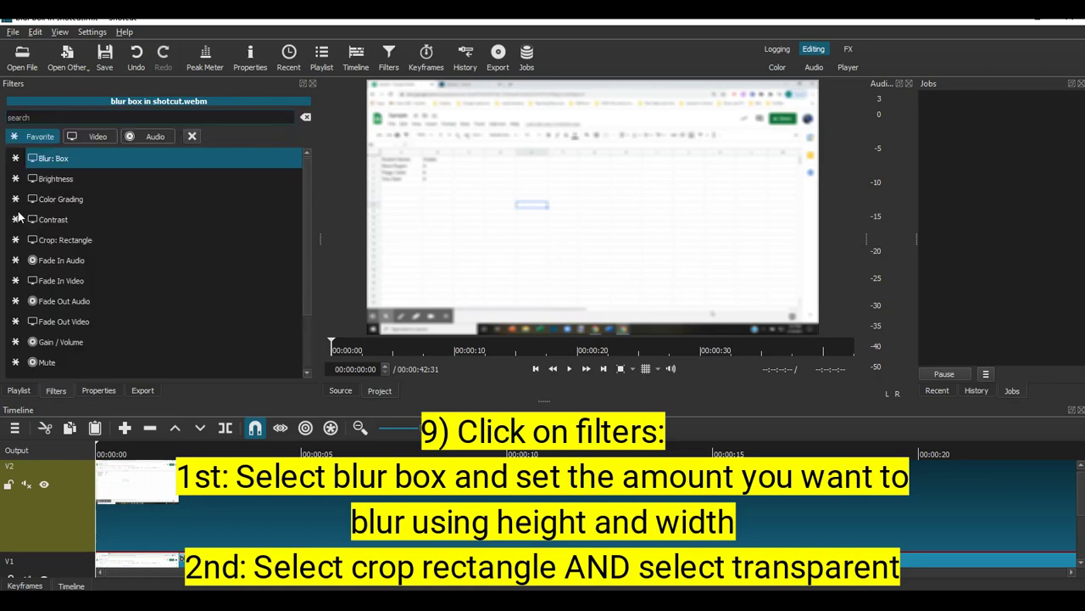
pyautogui.click(64, 240)
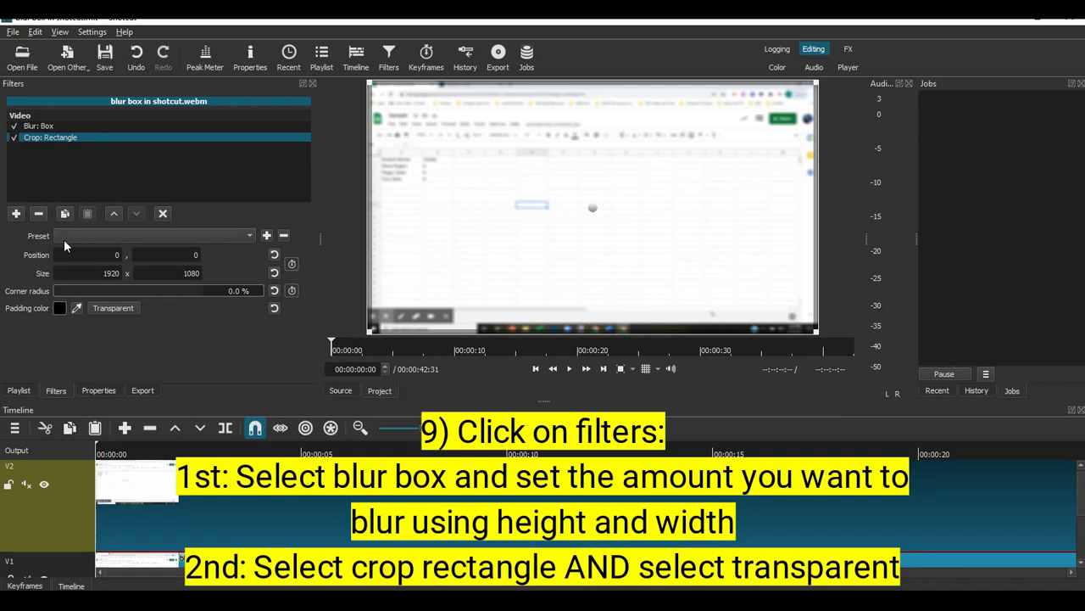
pyautogui.click(111, 310)
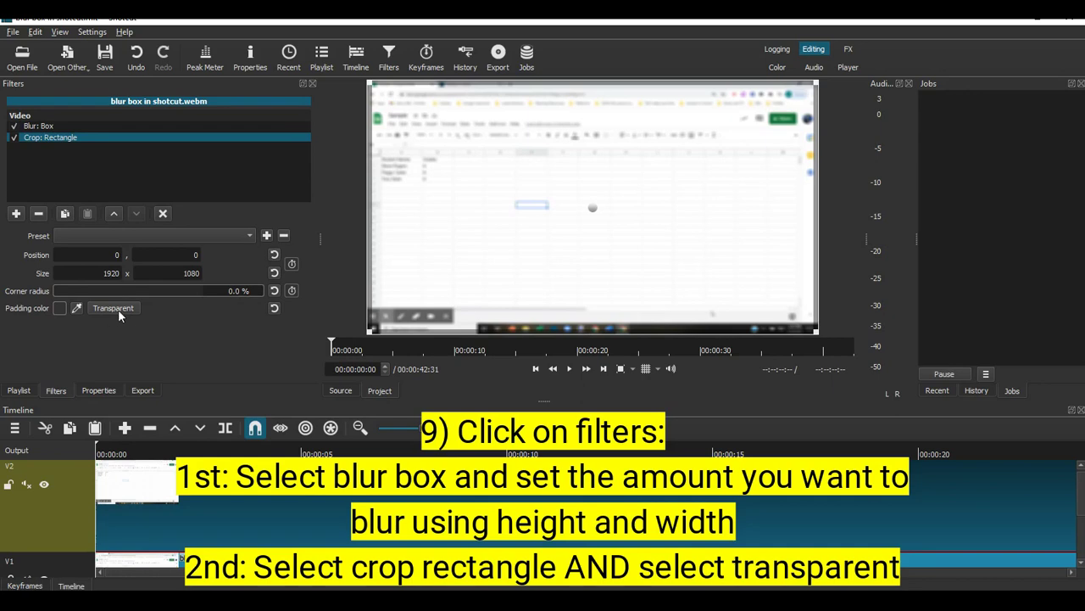
# Resize and move the crop rectangle to 29,317 at 169x383, covering only the names column.
pyautogui.moveTo(369, 330); pyautogui.dragTo(429, 295)
pyautogui.moveTo(816, 295); pyautogui.dragTo(501, 268)
pyautogui.moveTo(467, 169); pyautogui.dragTo(412, 203)
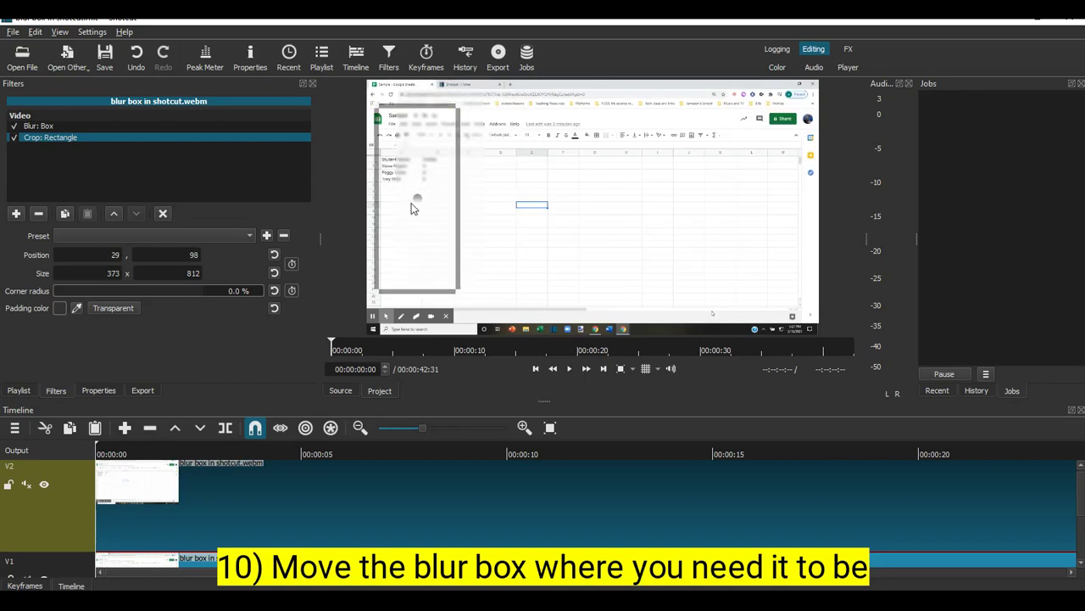
pyautogui.moveTo(460, 104); pyautogui.dragTo(417, 157)
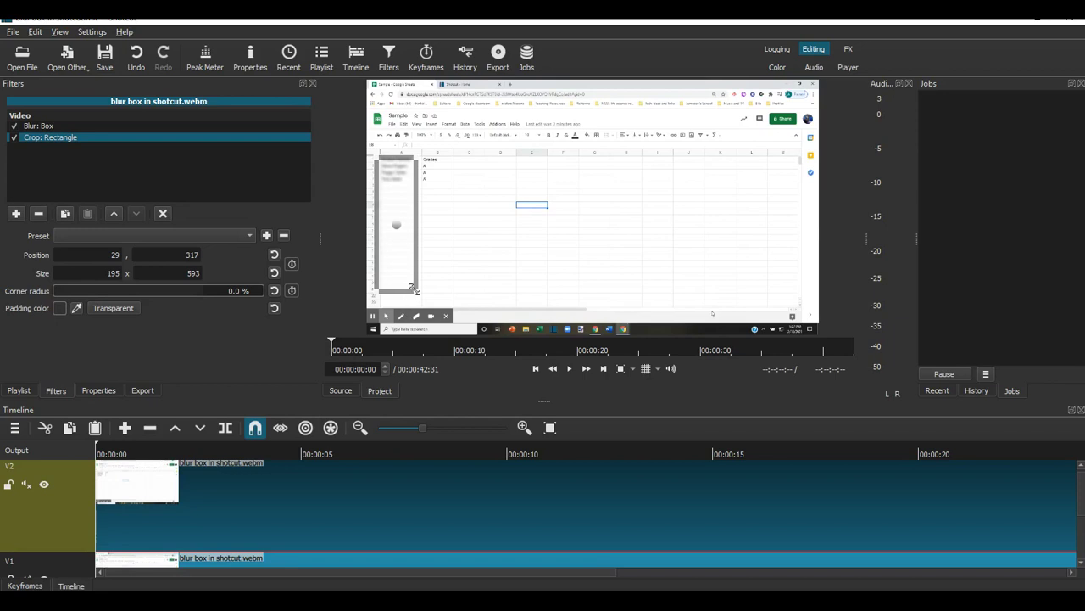
pyautogui.moveTo(415, 291); pyautogui.dragTo(408, 238)
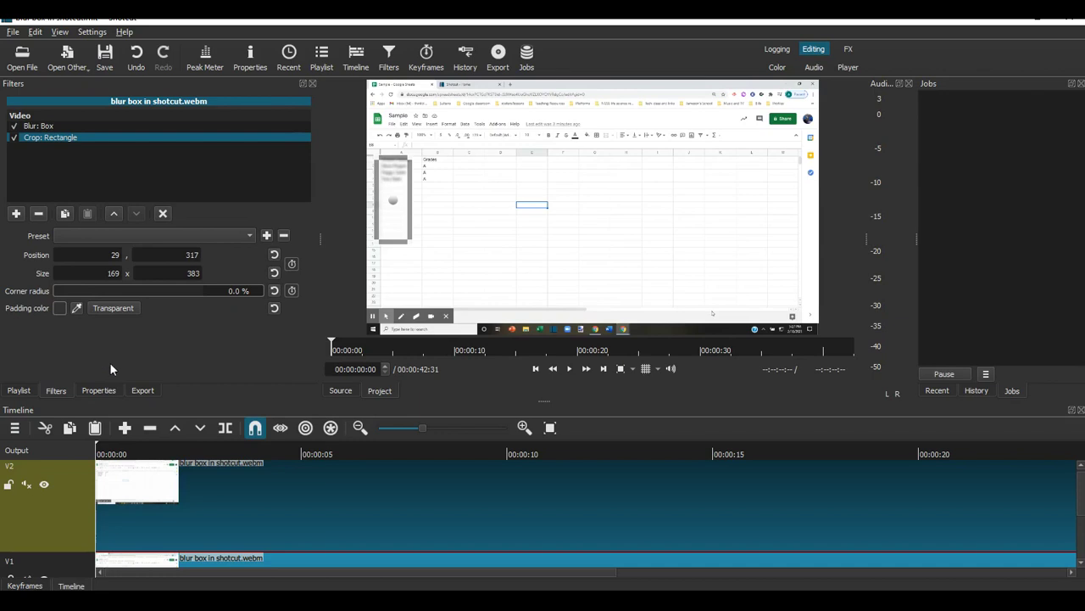
# Start exporting as an MP4 named 'blur box in shotcut FINAL.mp4' in Google Classroom.
pyautogui.click(141, 393)
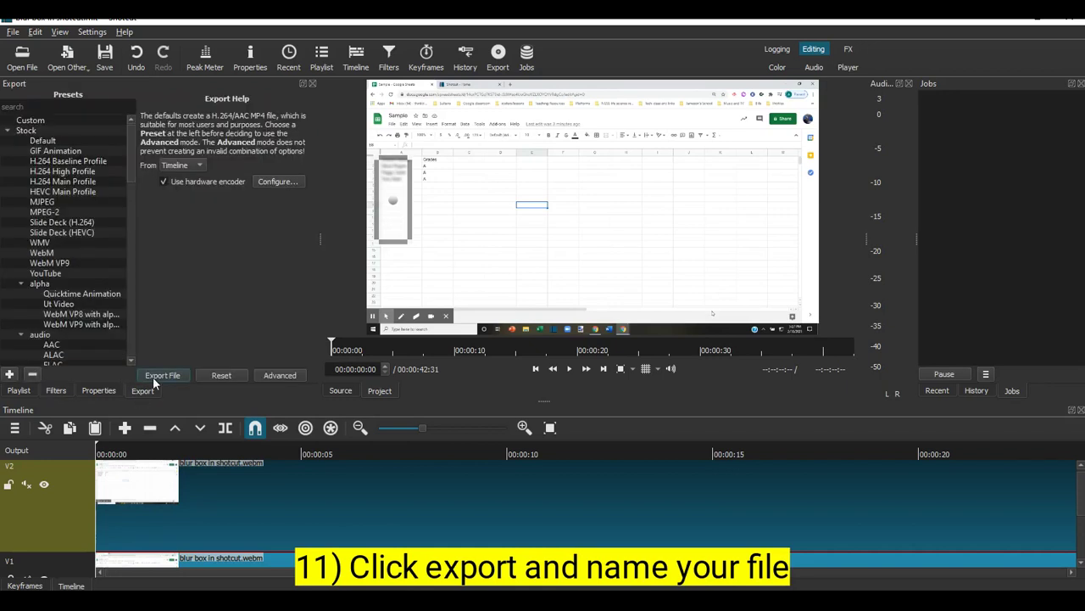
pyautogui.click(155, 374)
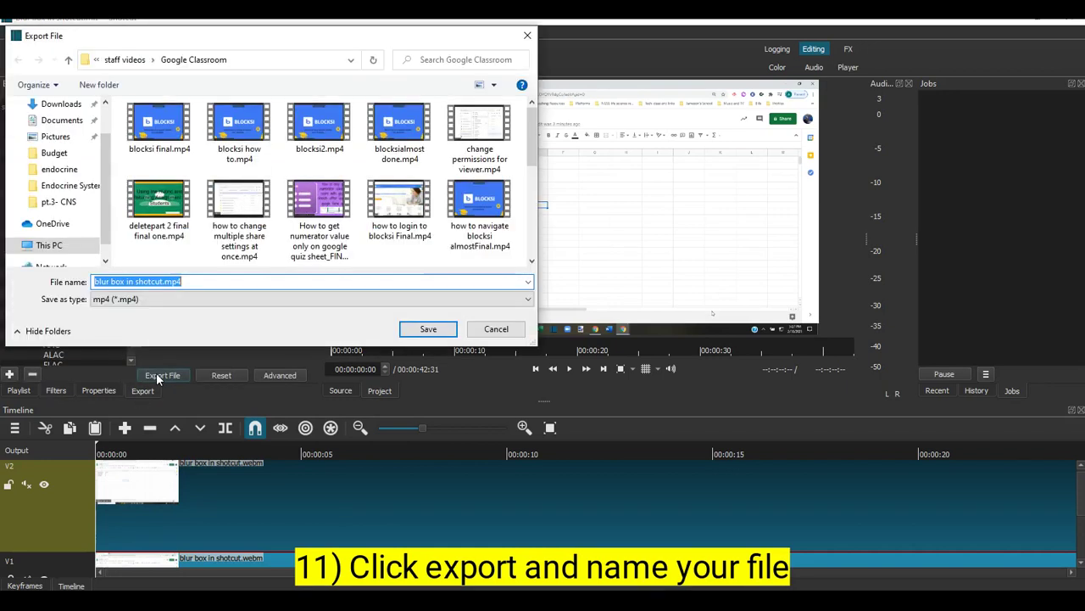
pyautogui.click(164, 282)
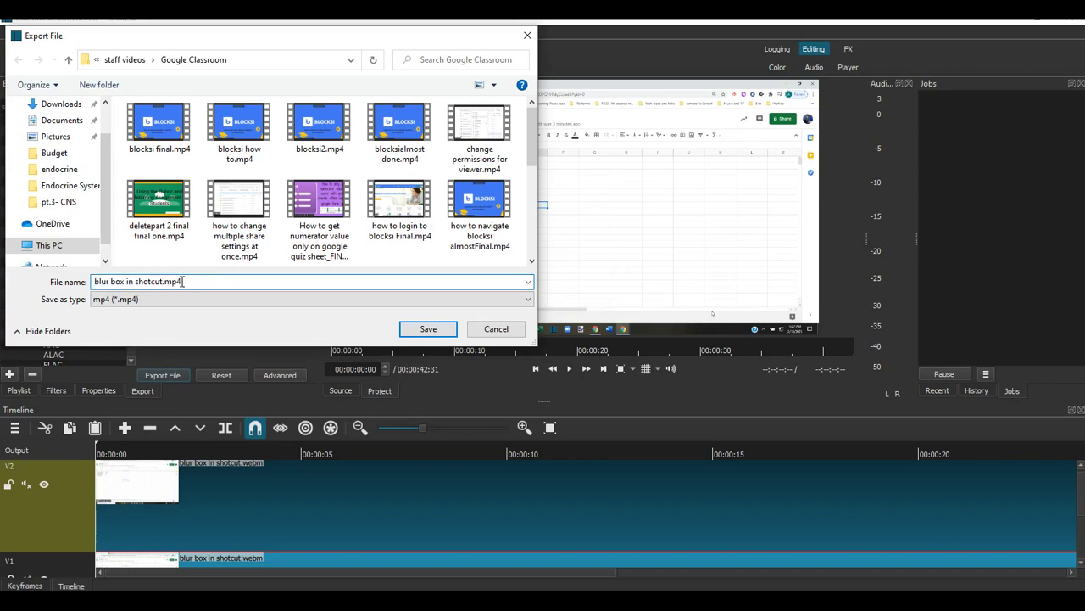
pyautogui.write('FINAL')
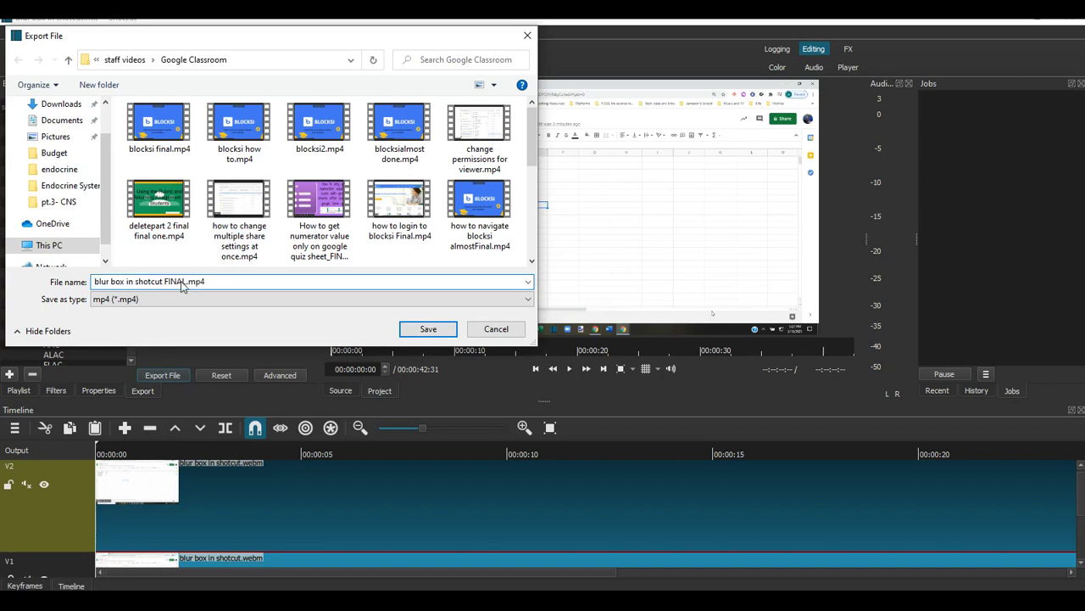